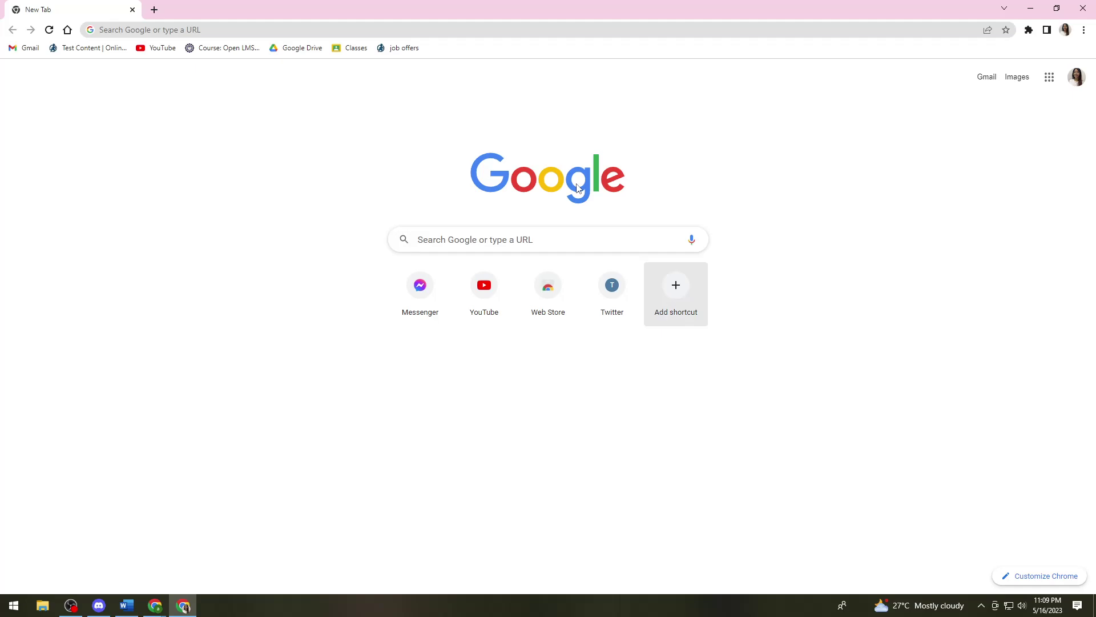
Step: Load the first account's avatar in the Avatar Editor, then log out via the gear menu
{"action": "left_click", "coordinate": [575, 31]}
{"action": "type", "text": "roblox.com/home"}
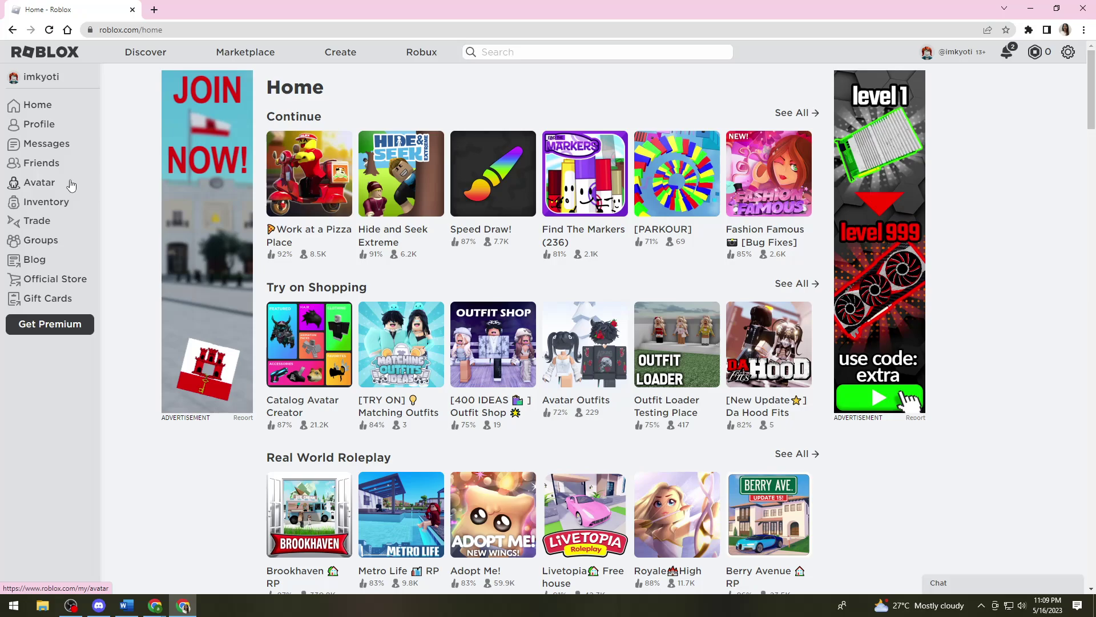
{"action": "left_click", "coordinate": [71, 186]}
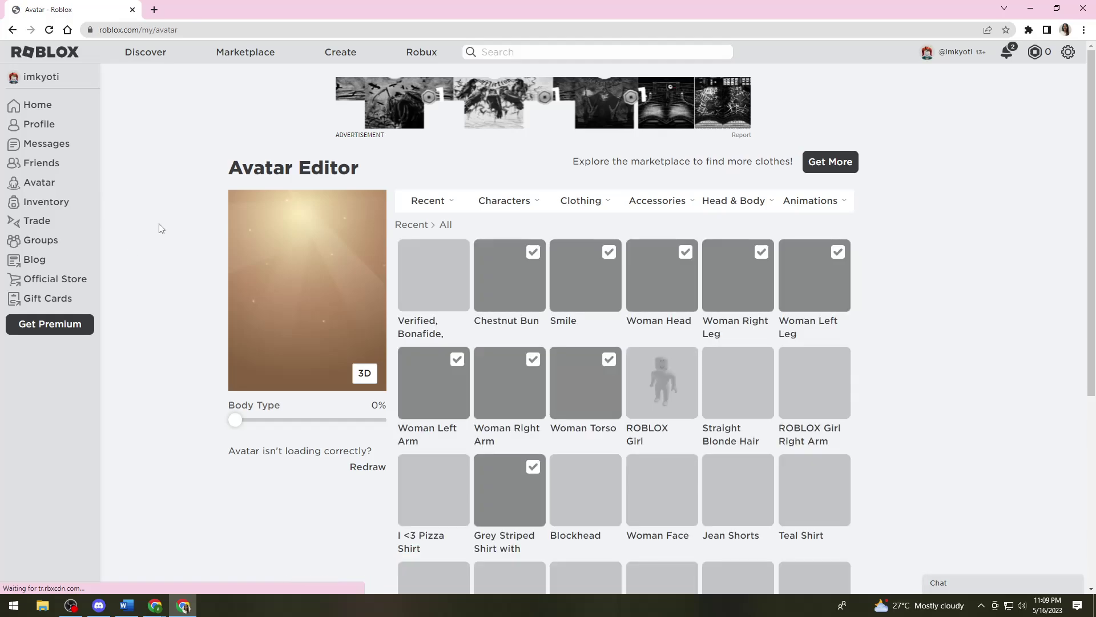
{"action": "left_click_drag", "start_coordinate": [283, 274], "coordinate": [356, 224]}
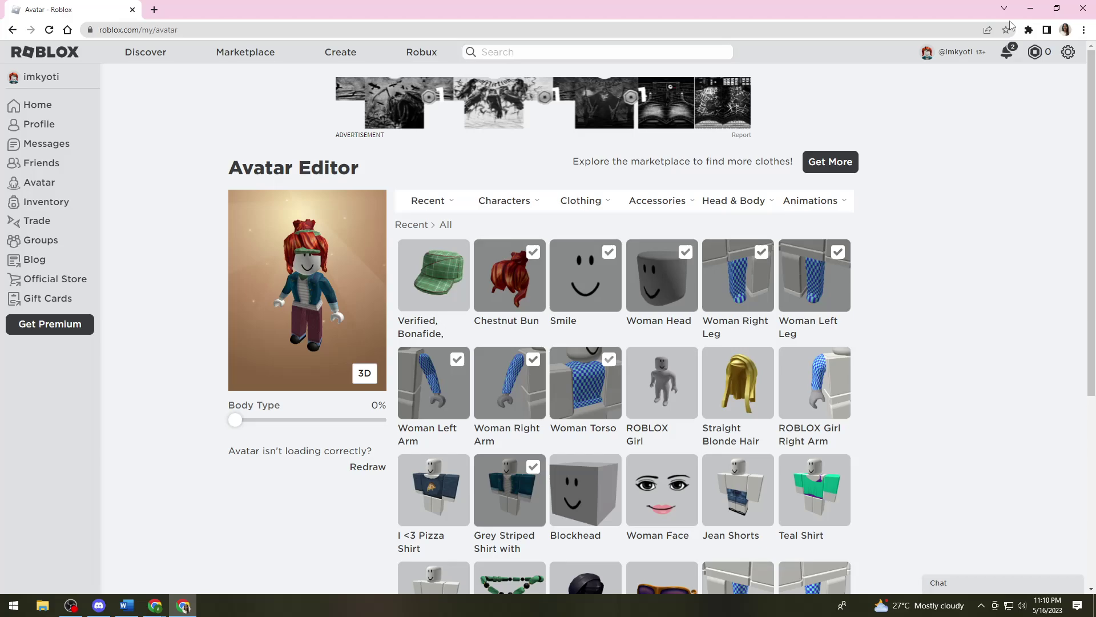
{"action": "left_click", "coordinate": [1067, 52]}
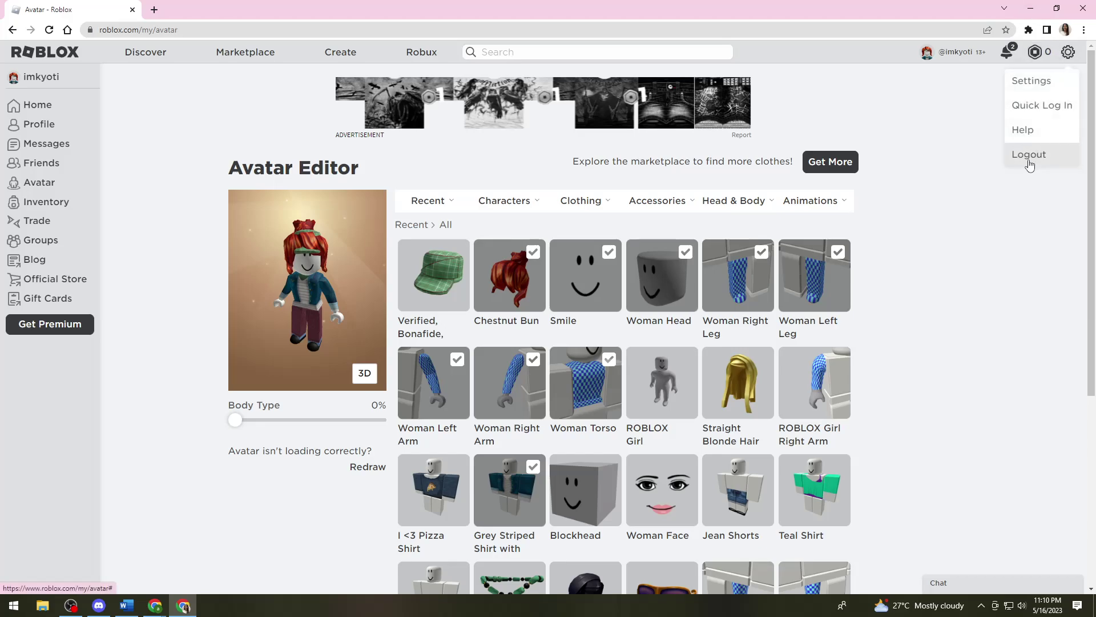
{"action": "left_click", "coordinate": [1029, 156]}
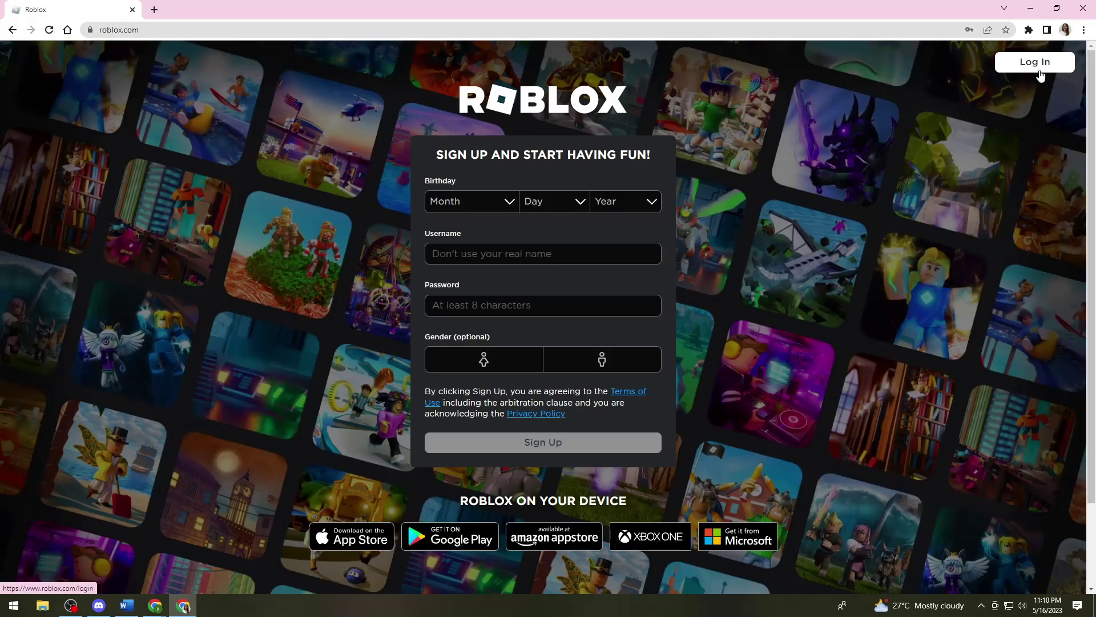
Step: Log in to Roblox with the second account's saved credentials from Chrome autofill
{"action": "left_click", "coordinate": [1035, 62]}
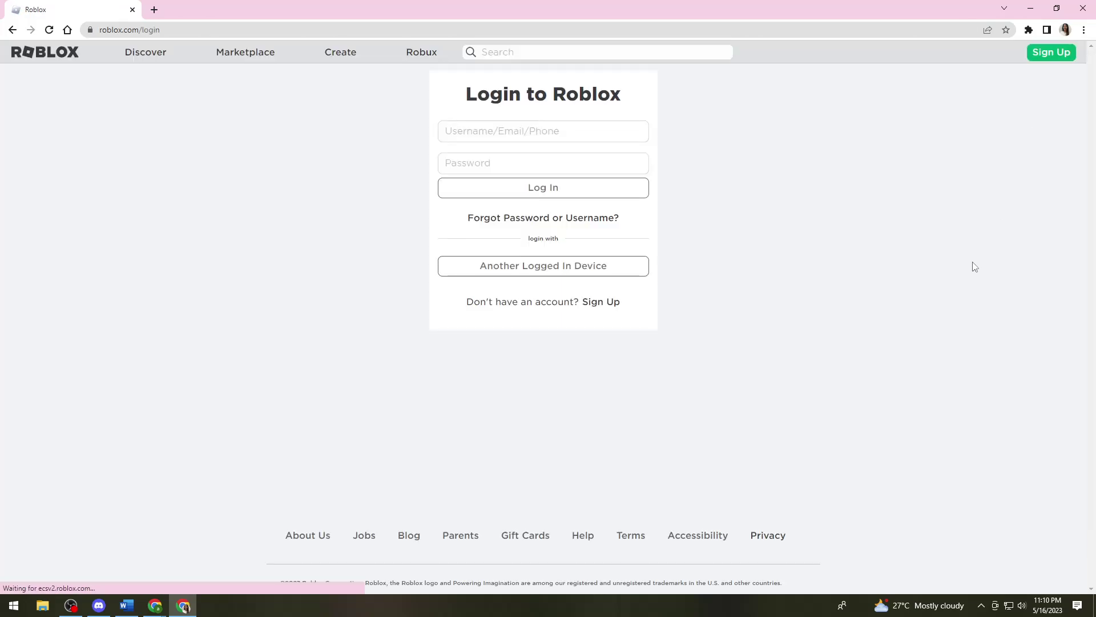
{"action": "left_click", "coordinate": [580, 133]}
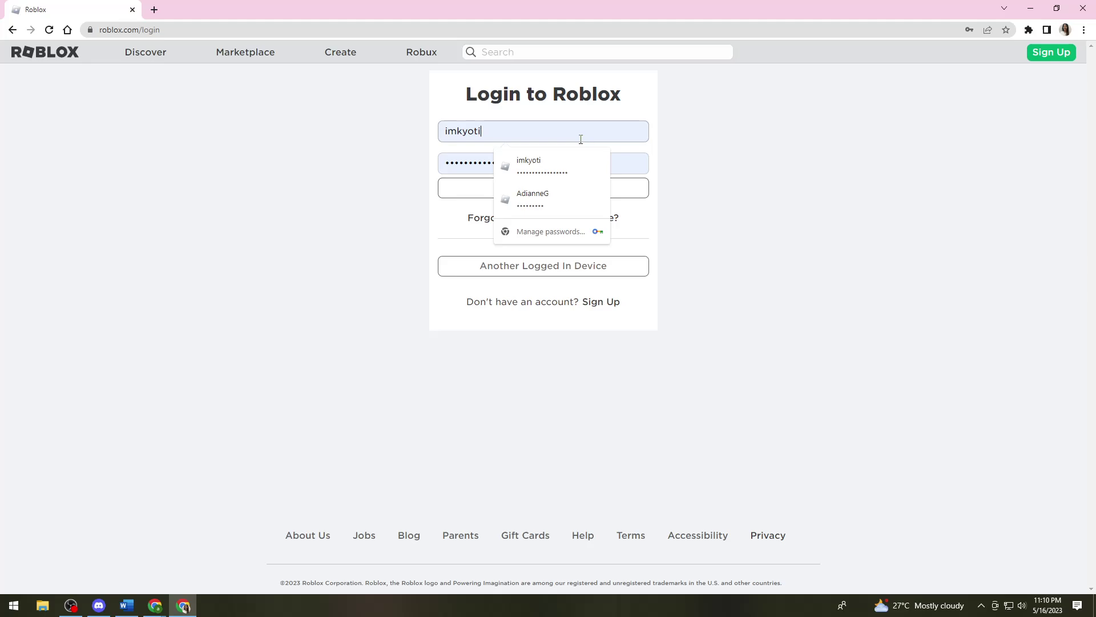
{"action": "left_click_drag", "start_coordinate": [581, 133], "coordinate": [369, 147]}
{"action": "left_click", "coordinate": [674, 160]}
{"action": "left_click", "coordinate": [543, 131]}
{"action": "left_click", "coordinate": [549, 195]}
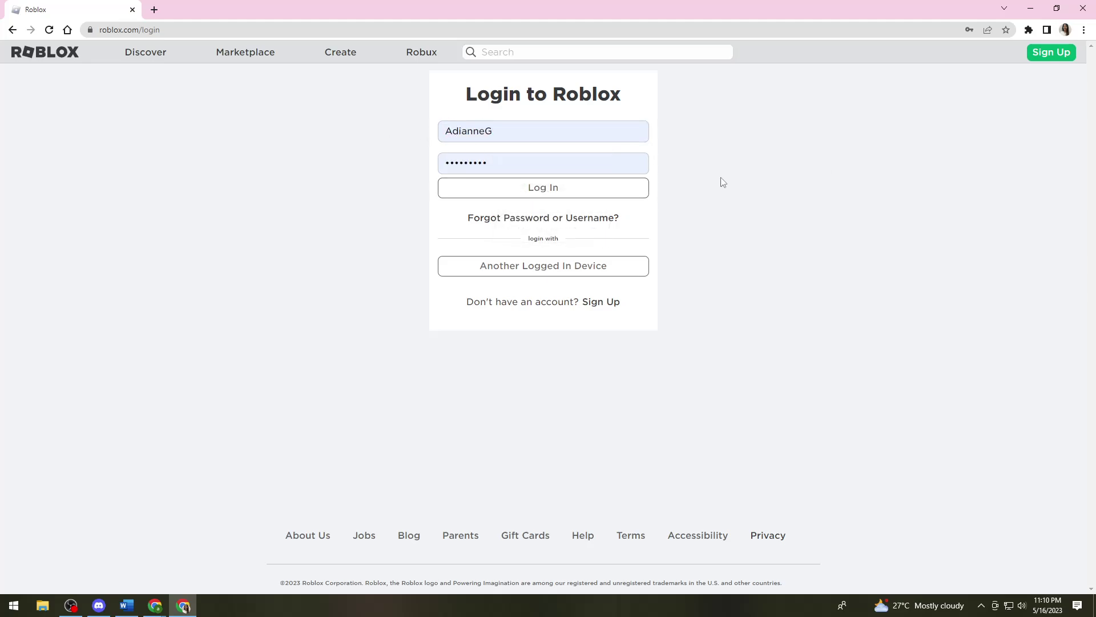
{"action": "left_click", "coordinate": [626, 187]}
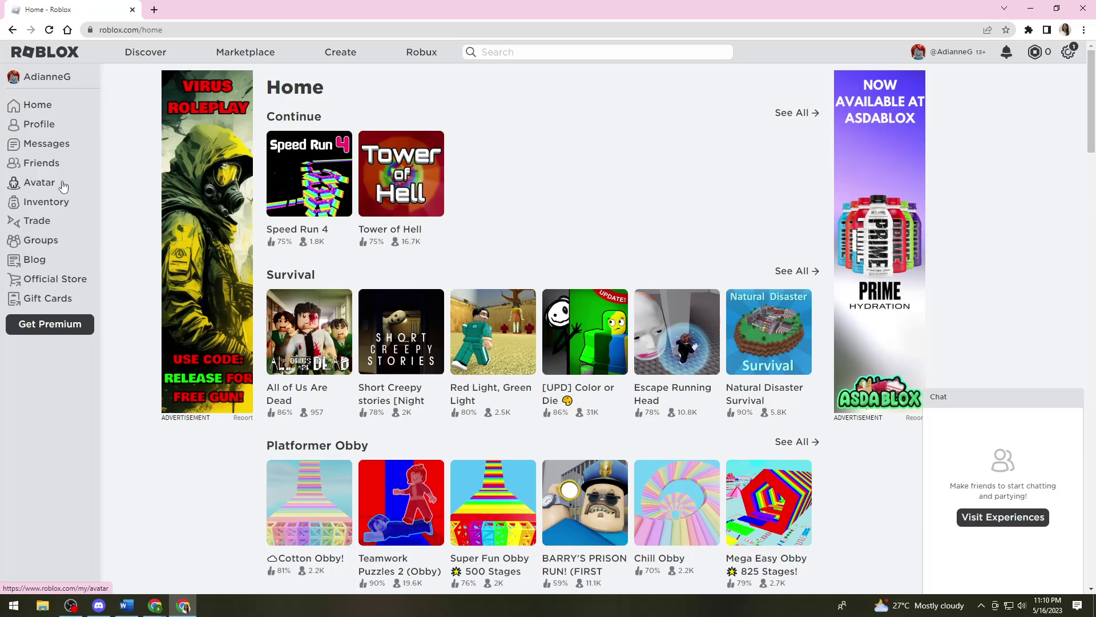
Step: Show the second account's red-haired avatar in the Avatar Editor with the Chat panel collapsed
{"action": "left_click", "coordinate": [39, 181]}
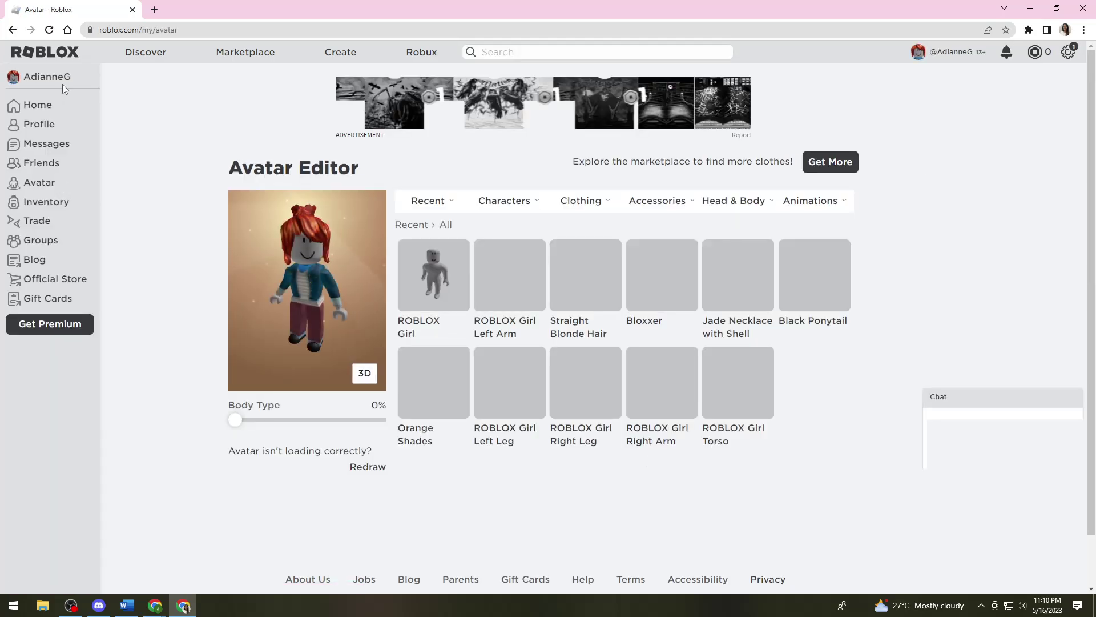
{"action": "left_click", "coordinate": [47, 76]}
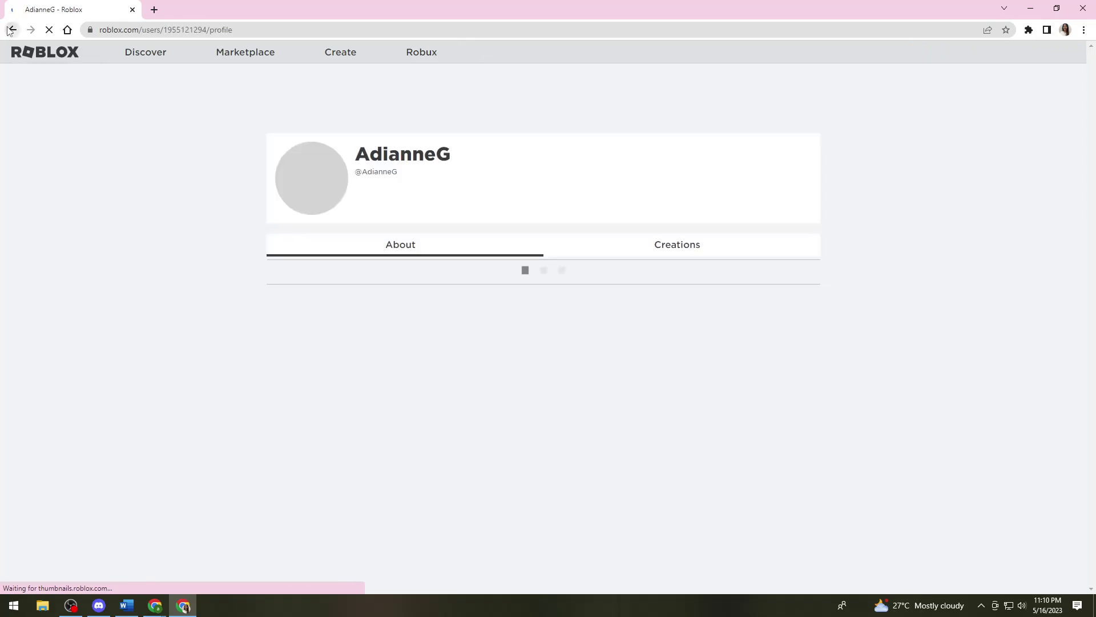
{"action": "left_click", "coordinate": [11, 29]}
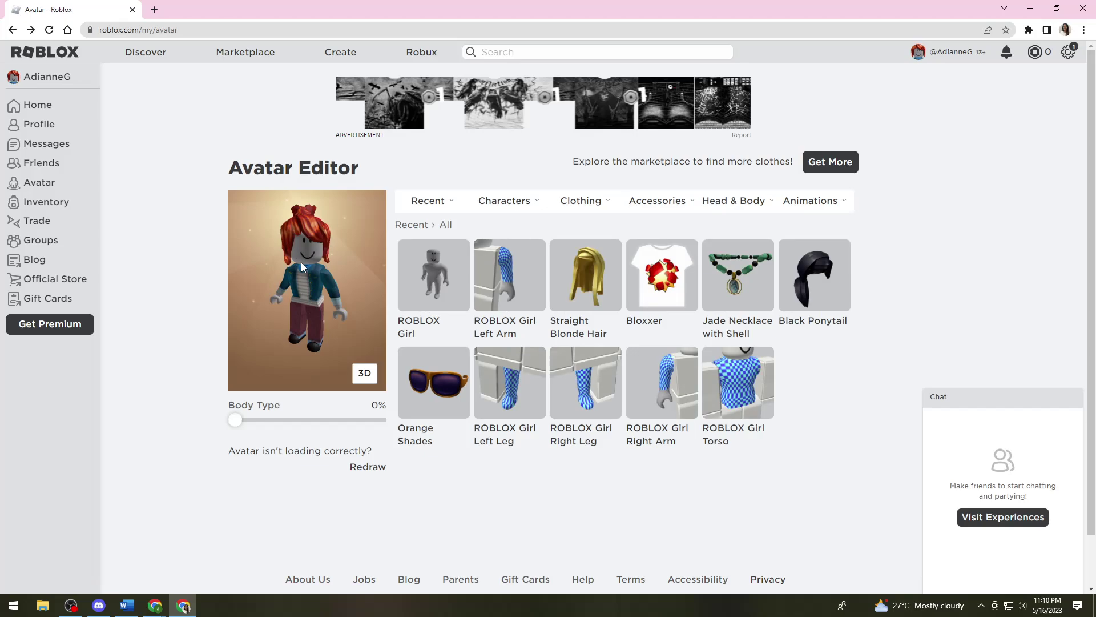
{"action": "left_click_drag", "start_coordinate": [301, 270], "coordinate": [319, 307]}
{"action": "left_click", "coordinate": [1019, 397]}
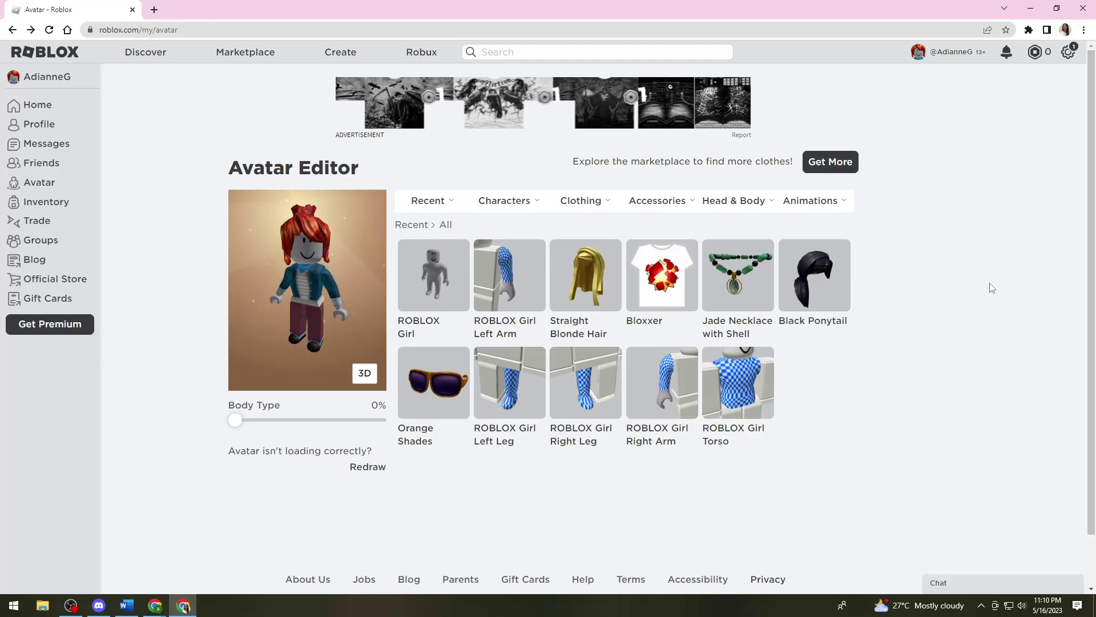
Step: Submit a recovery email in the Finish Account Setup dialog and log out the second account
{"action": "left_click", "coordinate": [1068, 52]}
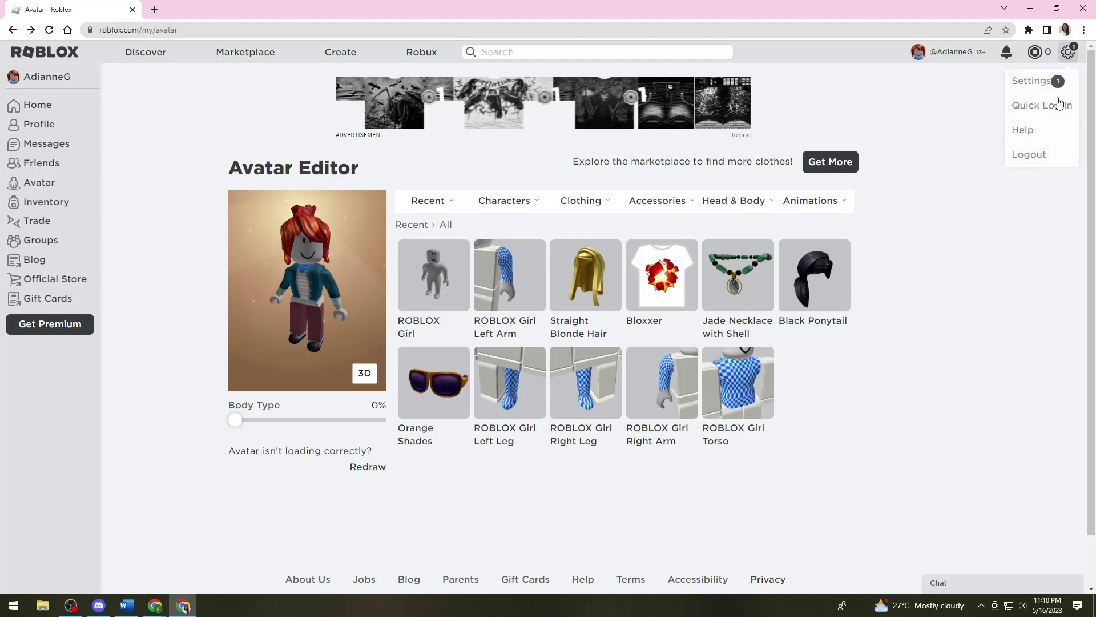
{"action": "left_click", "coordinate": [1022, 155]}
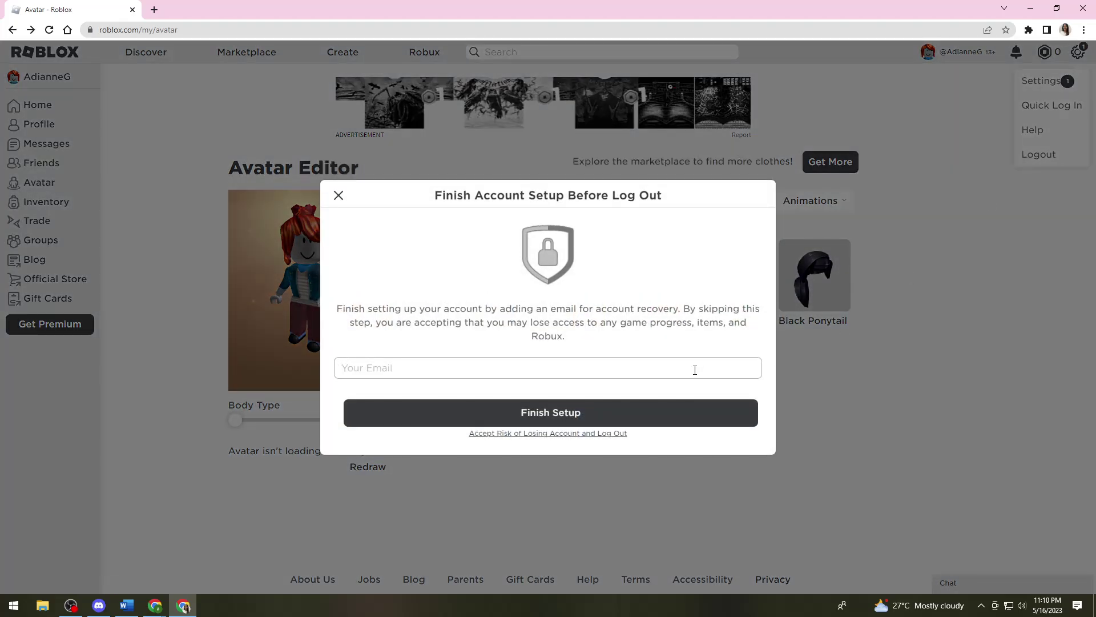
{"action": "left_click", "coordinate": [695, 369]}
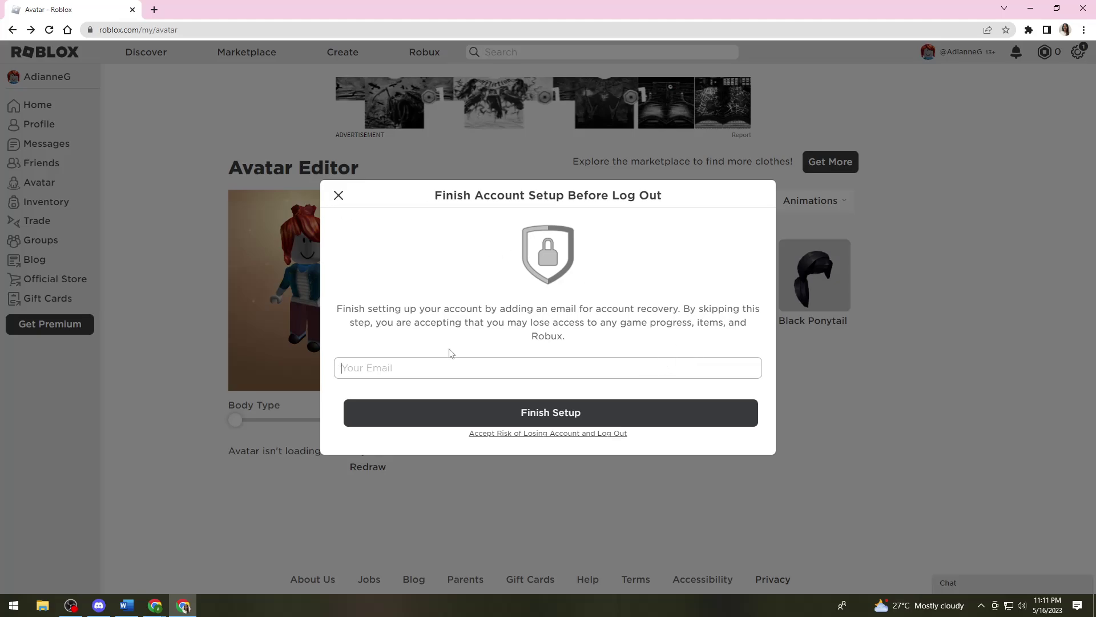
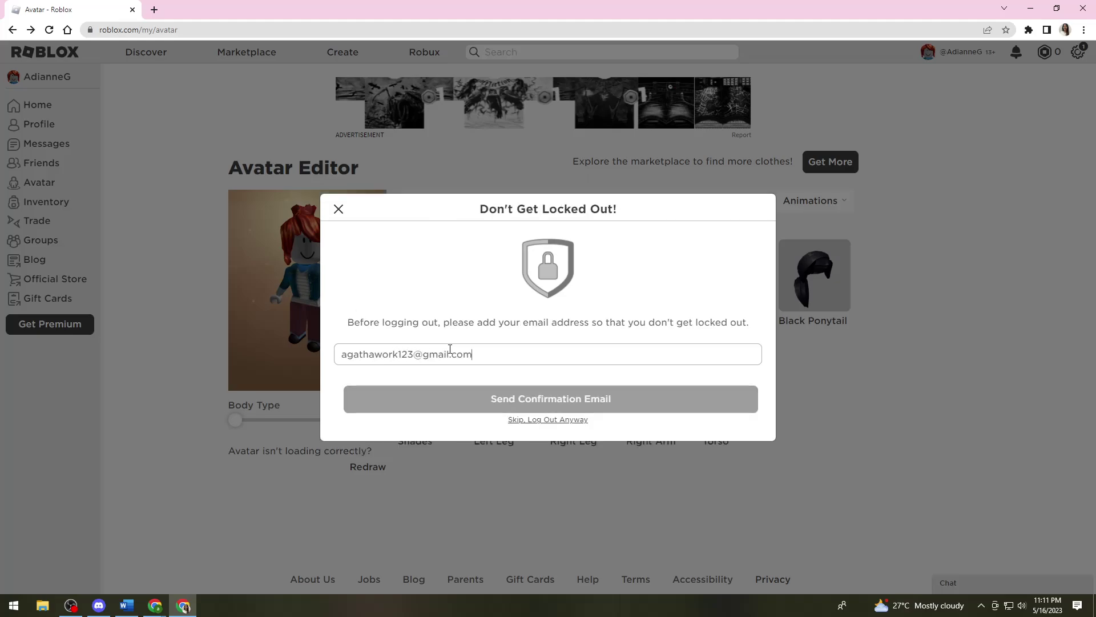
{"action": "key", "text": "Return"}
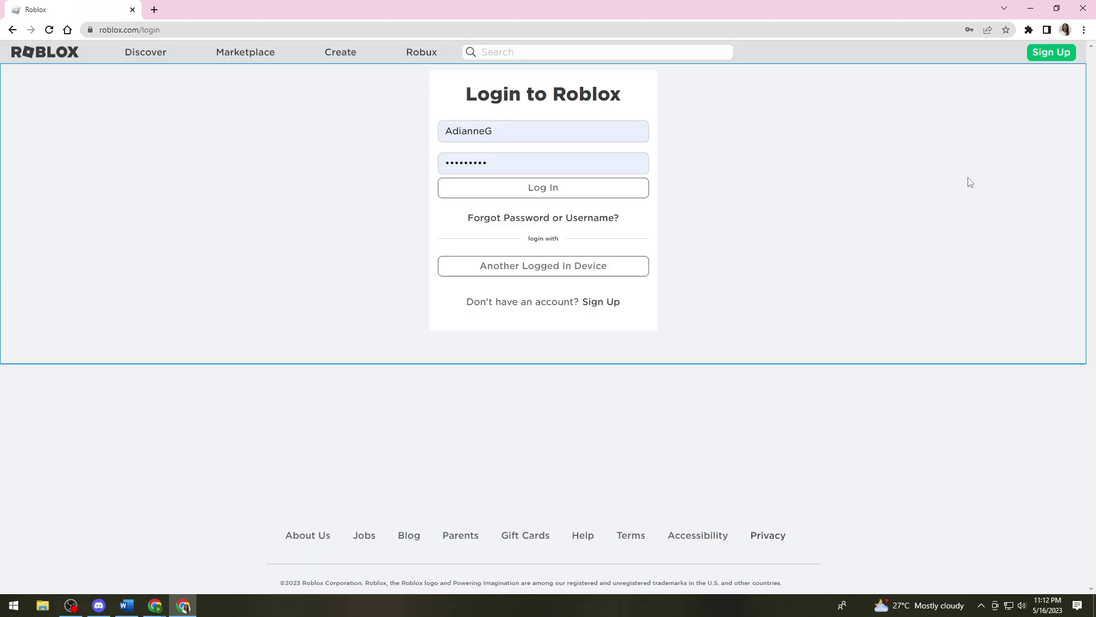
Step: Log in with the first account's saved credentials from the autofill suggestions
{"action": "left_click", "coordinate": [599, 132]}
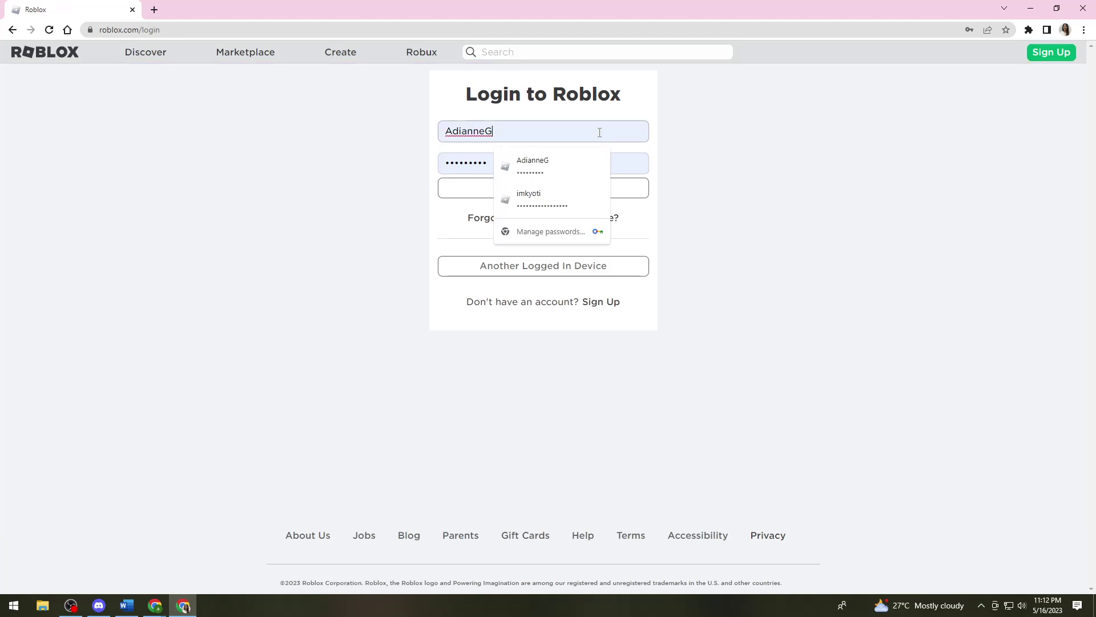
{"action": "left_click", "coordinate": [531, 162]}
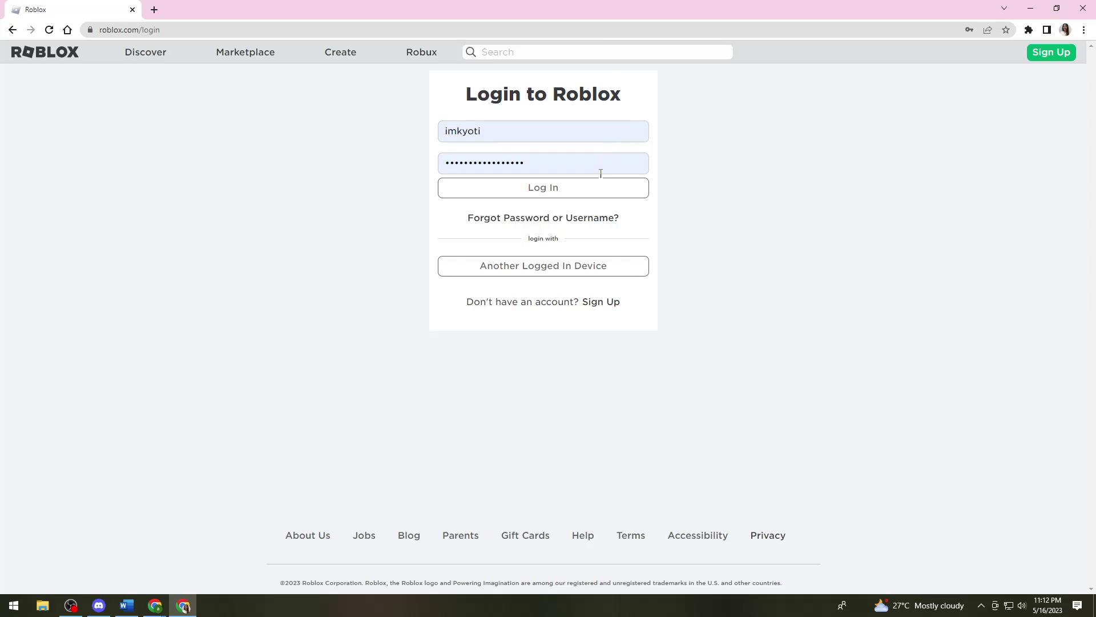
{"action": "left_click", "coordinate": [591, 188]}
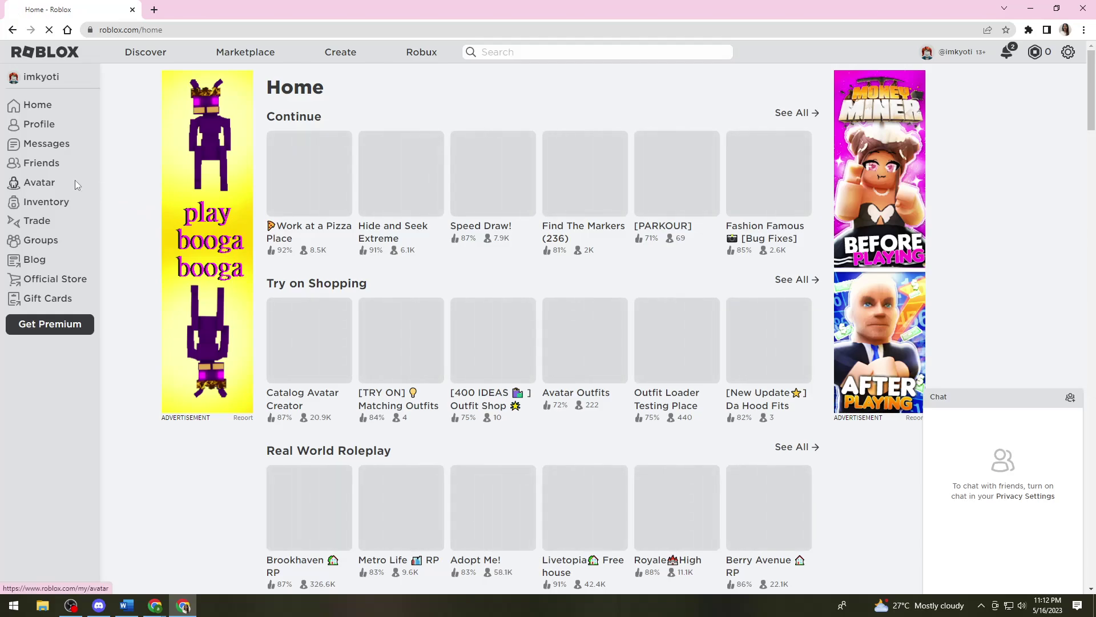
Step: Show the first account's avatar and recent items in the Avatar Editor, with Chat collapsed
{"action": "left_click", "coordinate": [39, 181]}
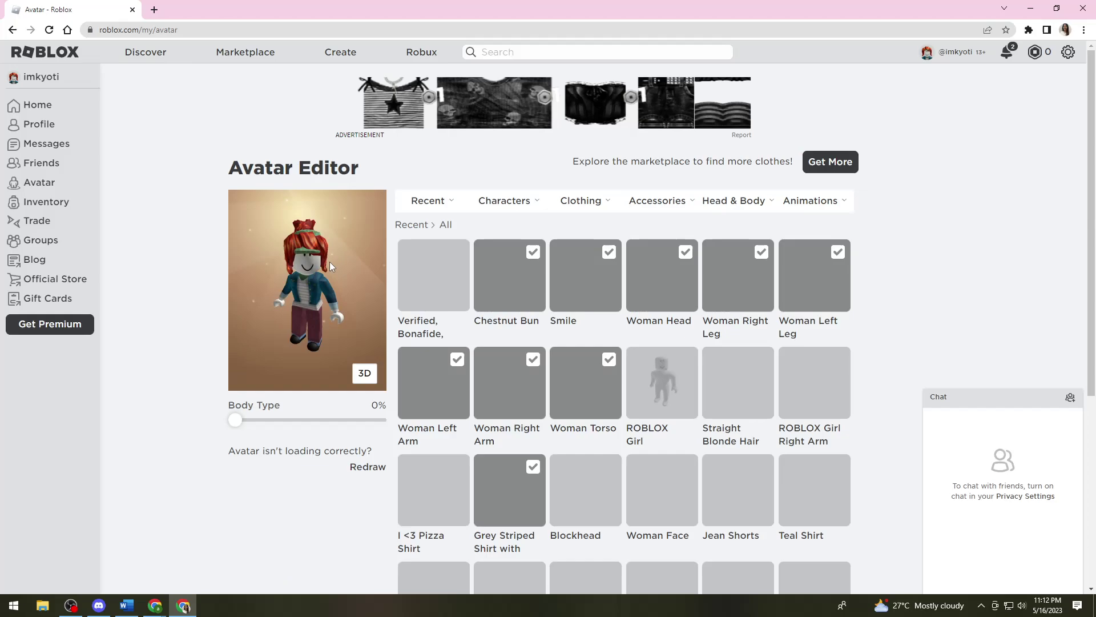
{"action": "left_click", "coordinate": [1019, 396]}
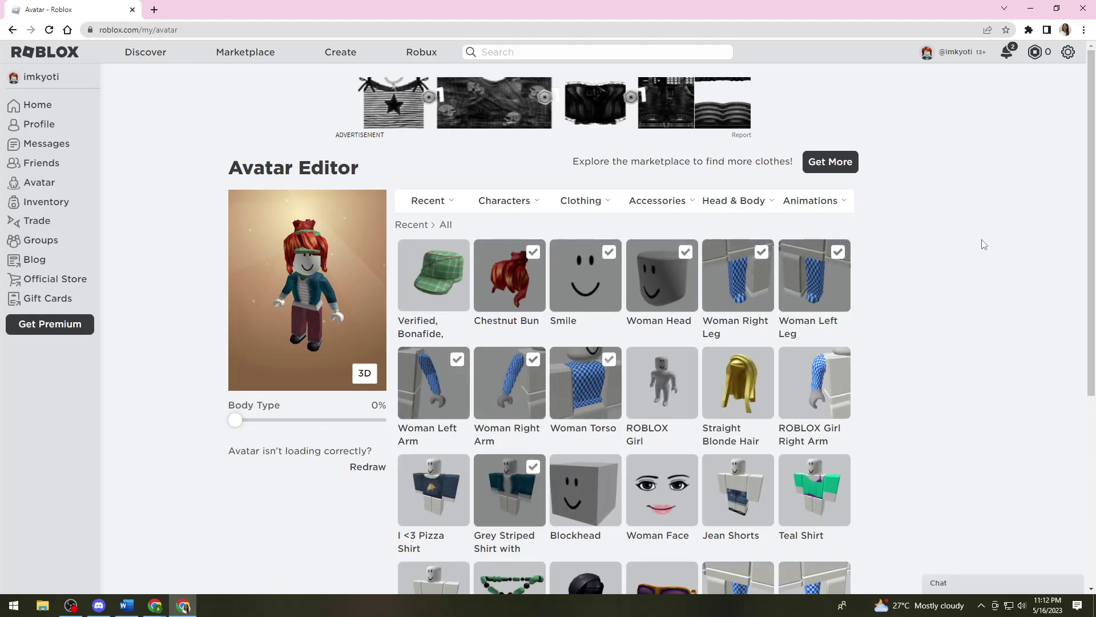